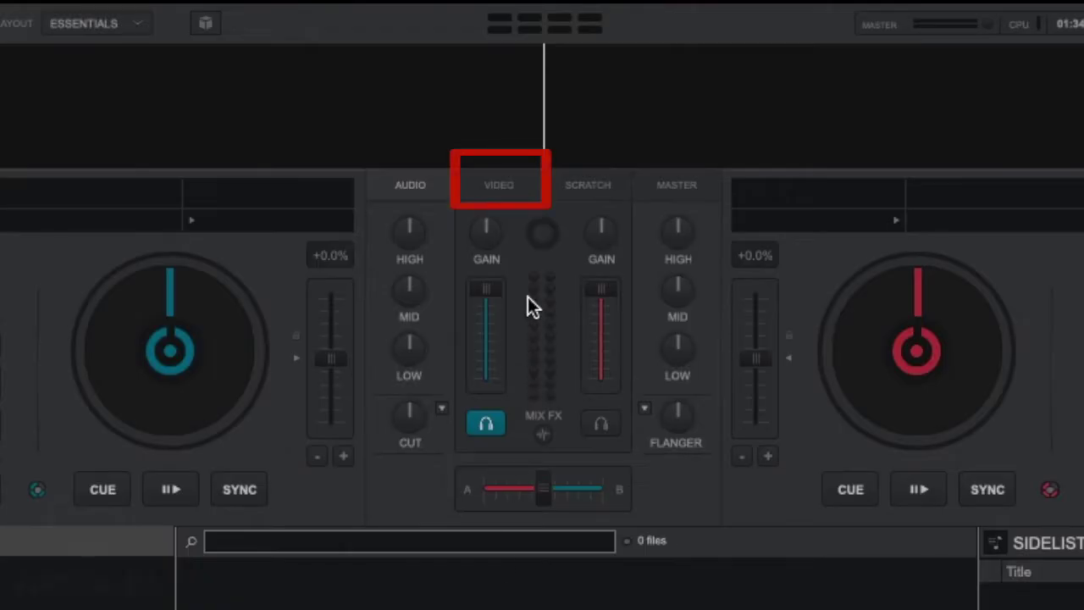
Switch the mixer to its VIDEO section to show the video mixing controls
{"action": "left_click", "coordinate": [498, 192]}
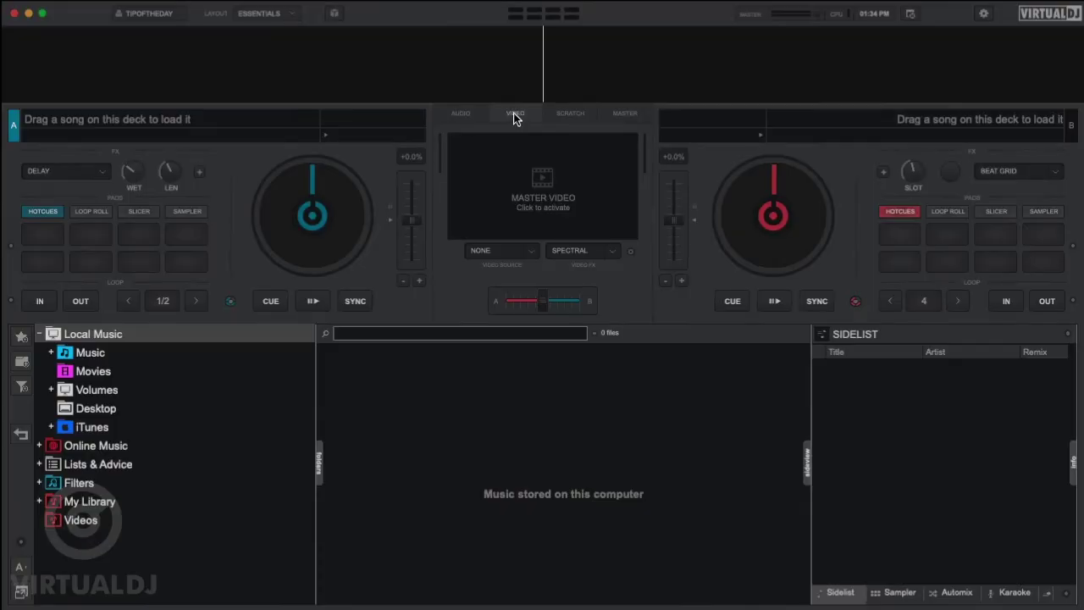
From the Videos folder, play Blinding Lights on deck A with video on A, and load Good Thing onto deck B
{"action": "left_click", "coordinate": [99, 523]}
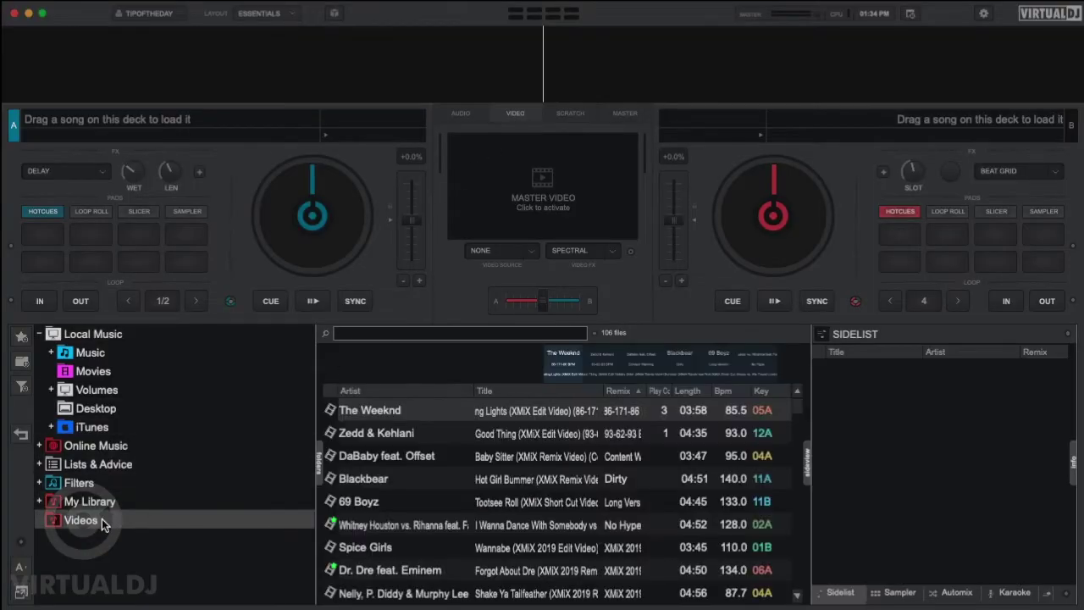
{"action": "left_click_drag", "start_coordinate": [354, 414], "coordinate": [254, 144]}
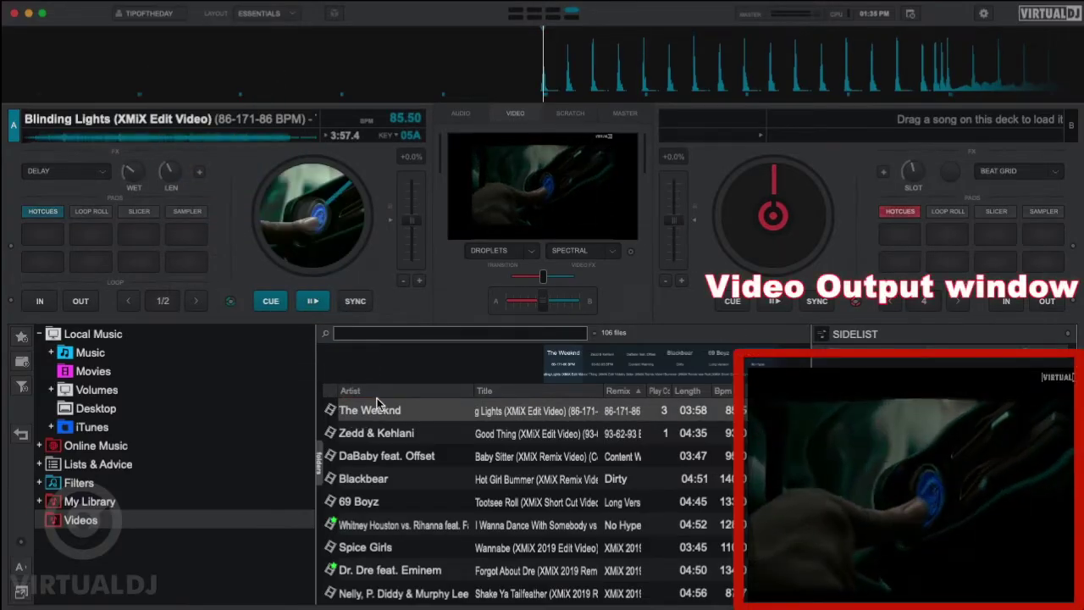
{"action": "left_click_drag", "start_coordinate": [533, 280], "coordinate": [505, 300]}
{"action": "left_click", "coordinate": [313, 300]}
{"action": "left_click_drag", "start_coordinate": [376, 433], "coordinate": [925, 129]}
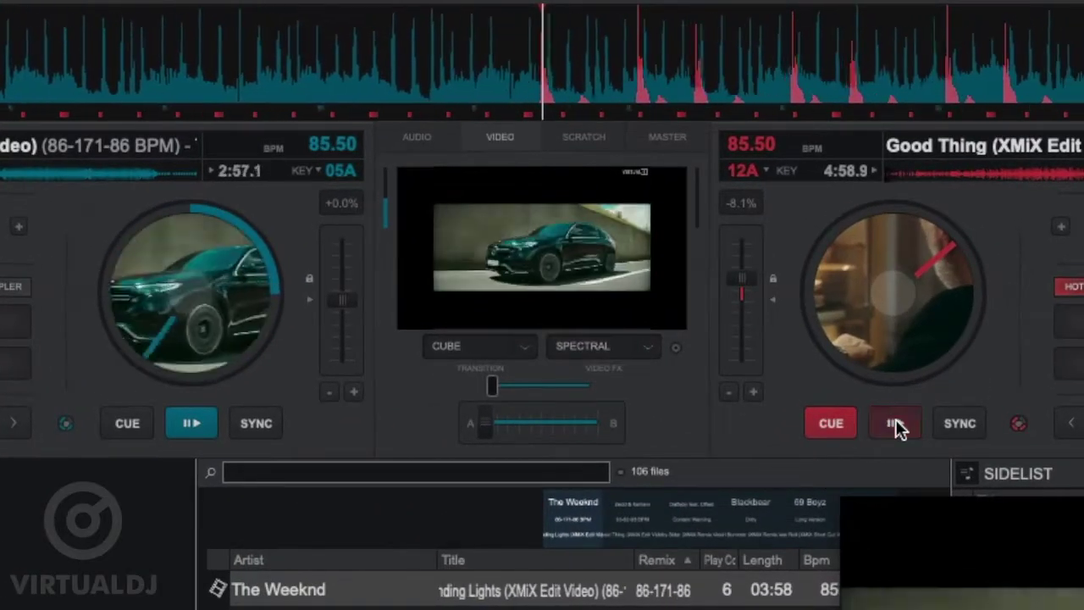
Play Good Thing on deck B and replace the Cube transition with Doors, running it from A to B
{"action": "left_click", "coordinate": [895, 421]}
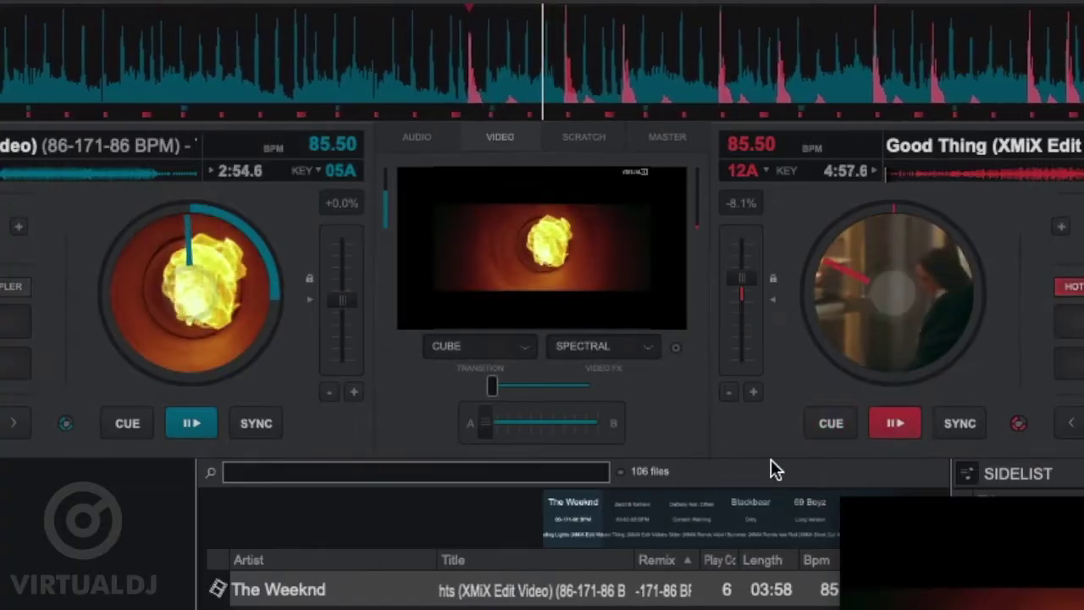
{"action": "mouse_move", "coordinate": [493, 388]}
{"action": "left_mouse_down"}
{"action": "mouse_move", "coordinate": [595, 392]}
{"action": "mouse_move", "coordinate": [513, 382]}
{"action": "mouse_move", "coordinate": [500, 387]}
{"action": "mouse_move", "coordinate": [551, 389]}
{"action": "mouse_move", "coordinate": [491, 392]}
{"action": "left_mouse_up"}
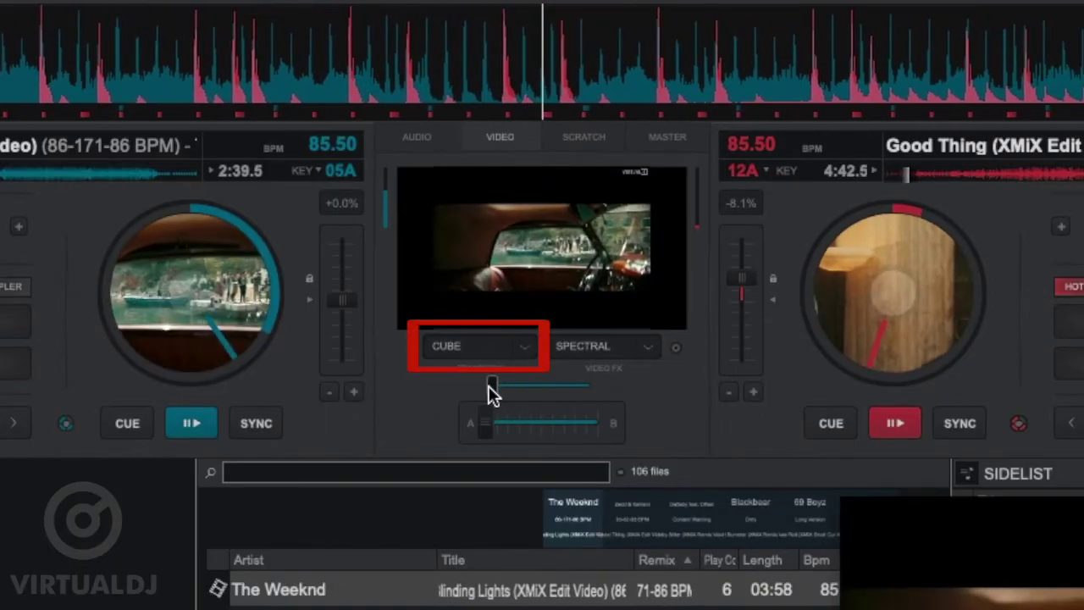
{"action": "left_click", "coordinate": [526, 346]}
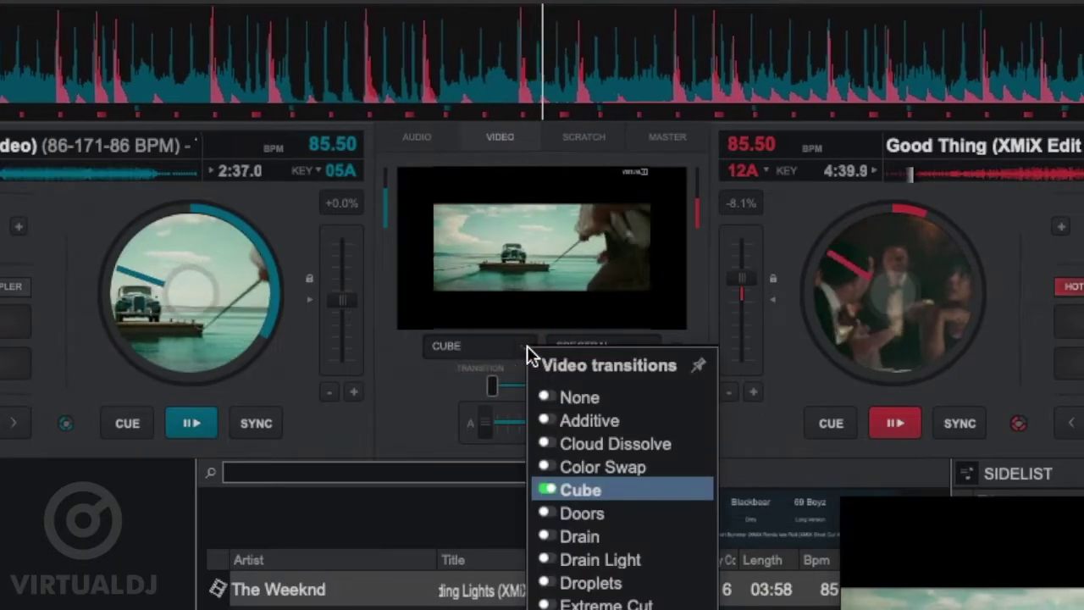
{"action": "left_click", "coordinate": [547, 511]}
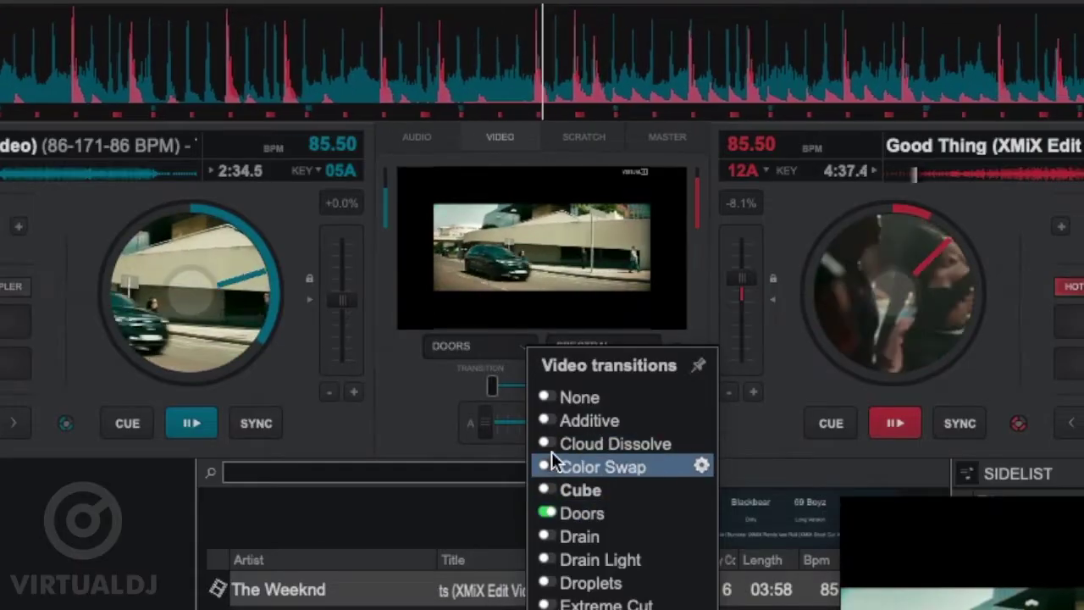
{"action": "left_click_drag", "start_coordinate": [493, 391], "coordinate": [597, 395]}
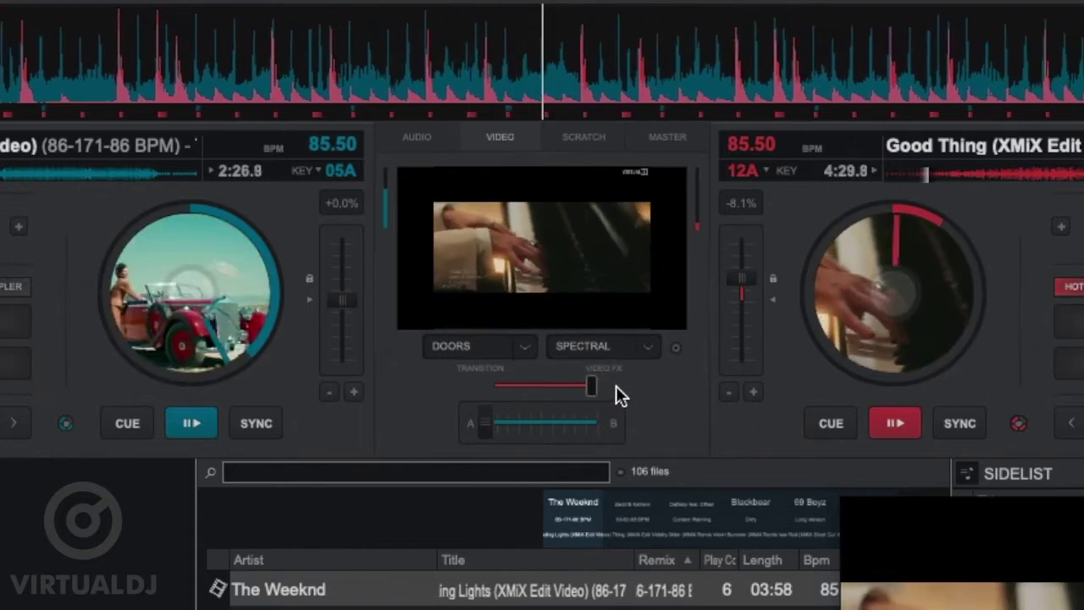
{"action": "left_click", "coordinate": [460, 348]}
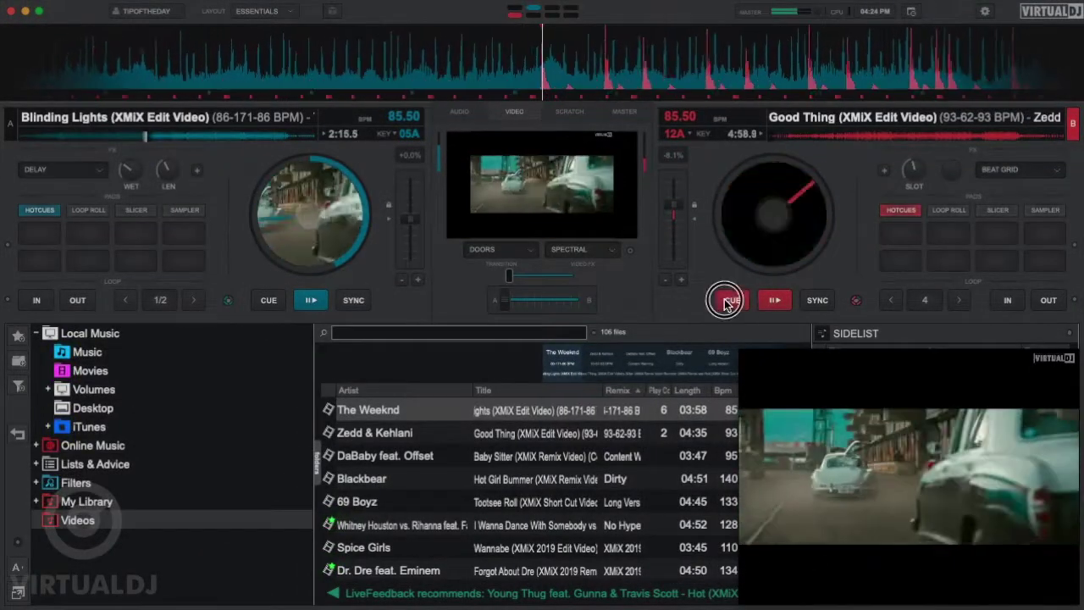
Play deck B with the video crossfader on Smart, fade back toward A, then choose Linked to Audio
{"action": "left_click", "coordinate": [630, 254]}
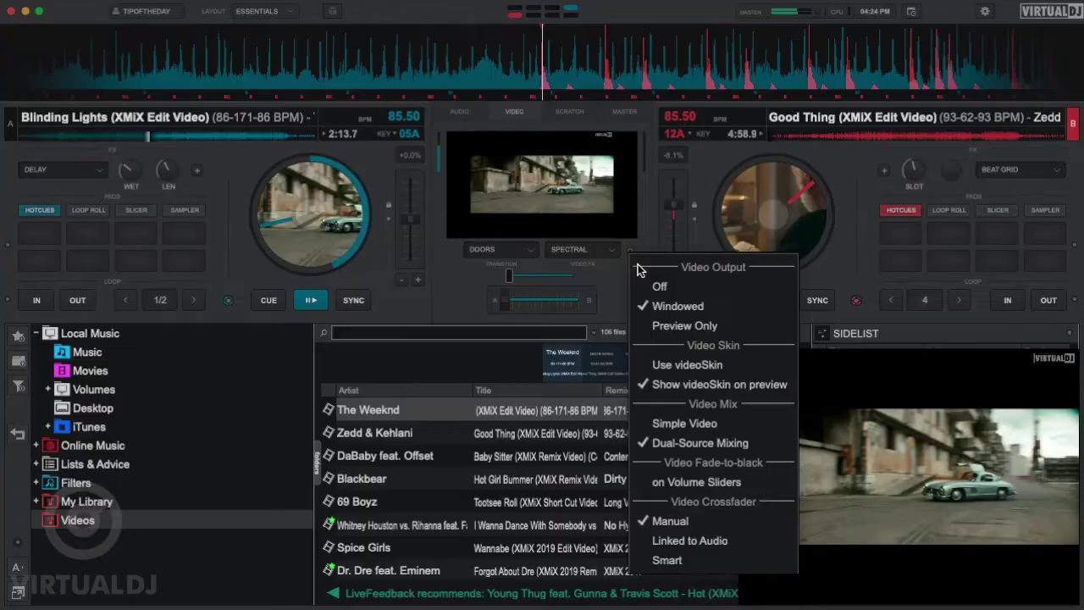
{"action": "left_click", "coordinate": [660, 561]}
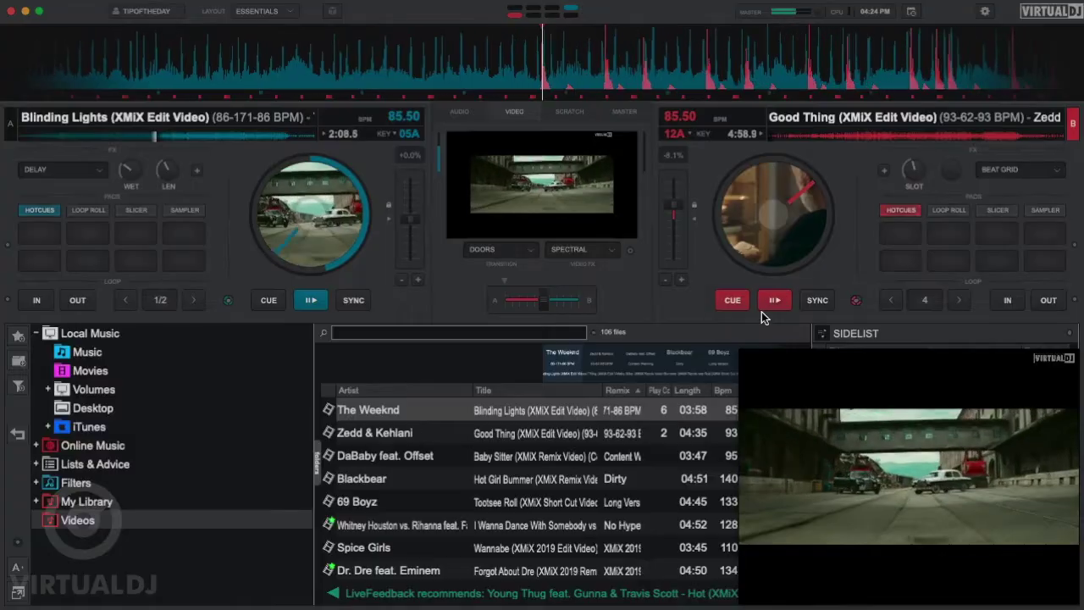
{"action": "left_click", "coordinate": [776, 300]}
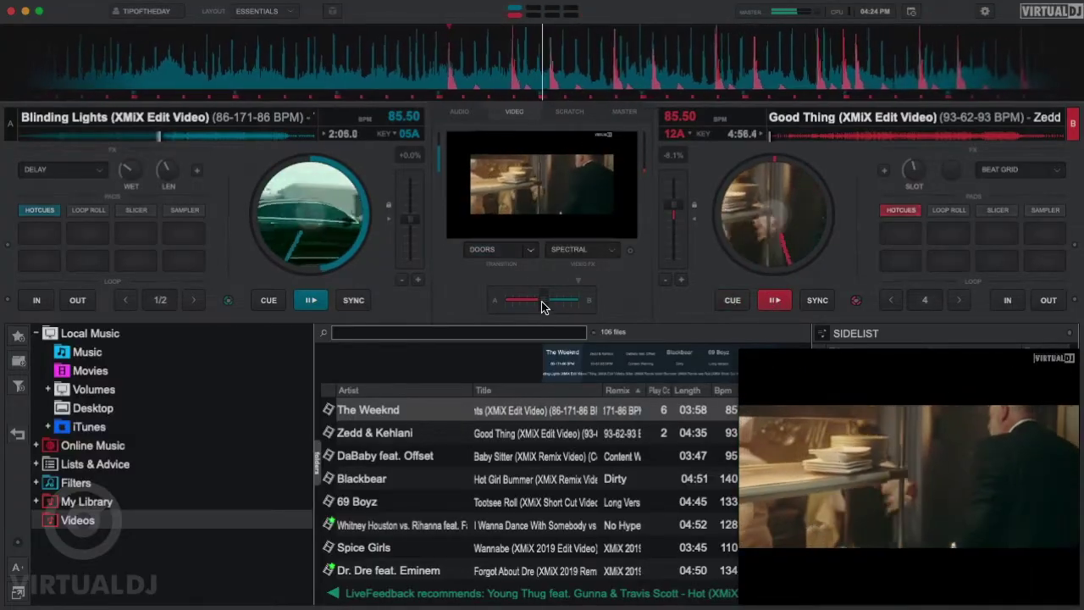
{"action": "left_click_drag", "start_coordinate": [530, 303], "coordinate": [496, 305]}
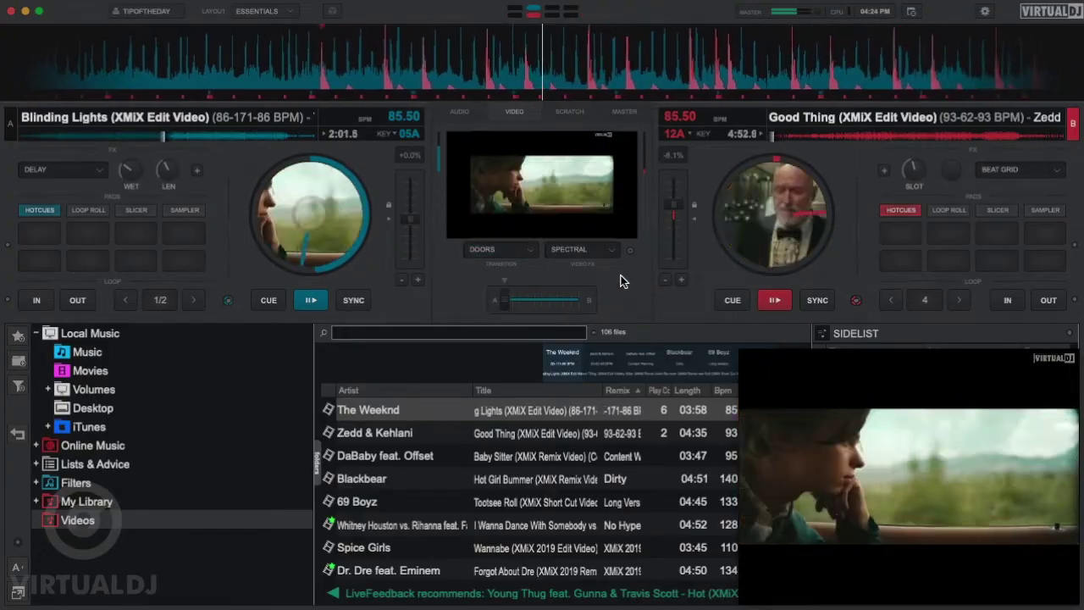
{"action": "left_click", "coordinate": [631, 252]}
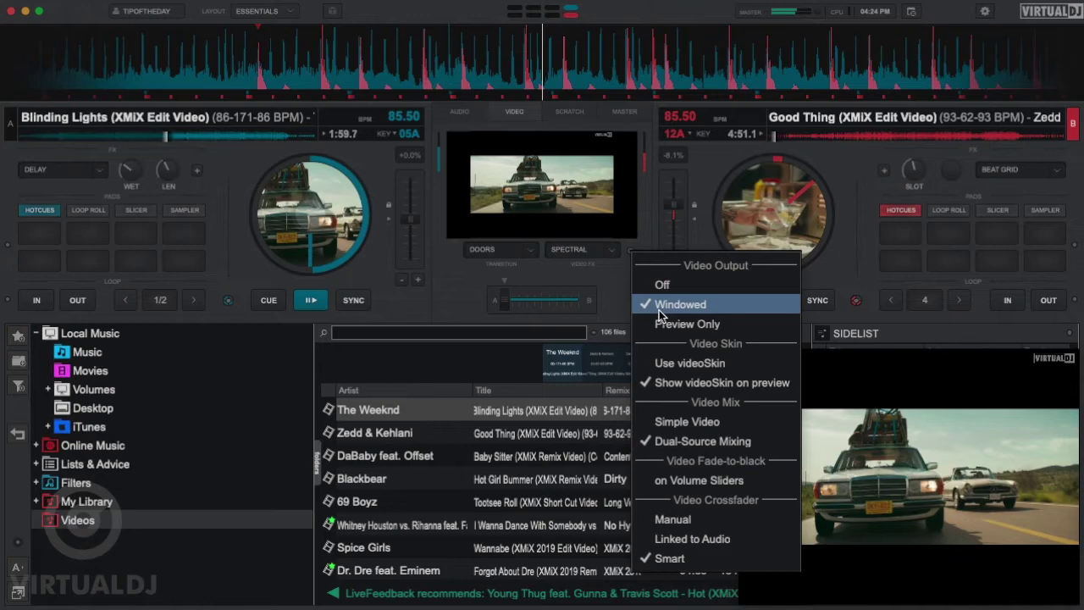
{"action": "left_click", "coordinate": [676, 540]}
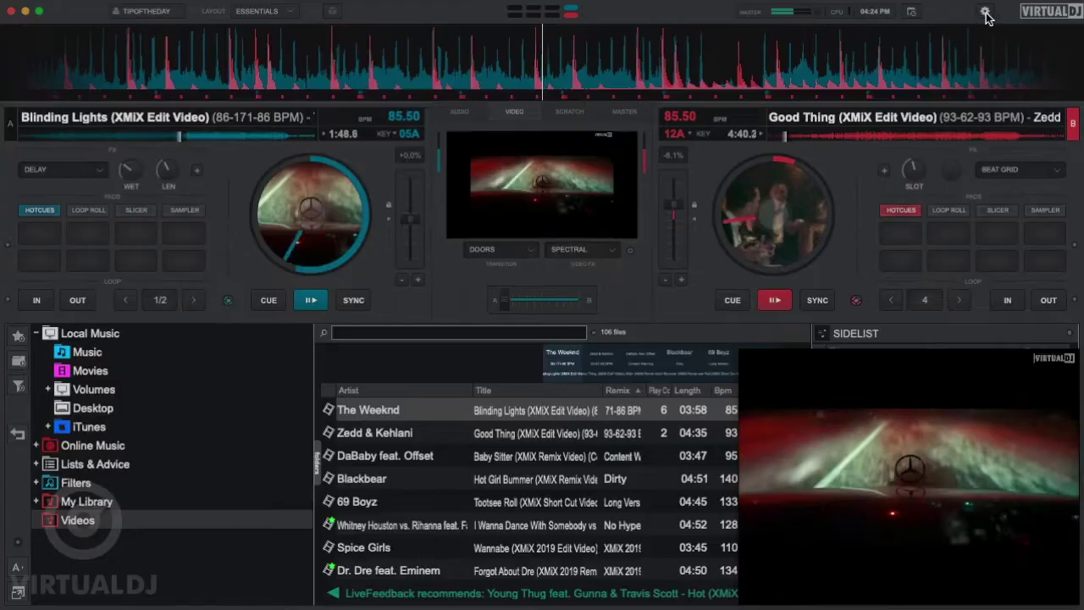
{"action": "left_click", "coordinate": [985, 12]}
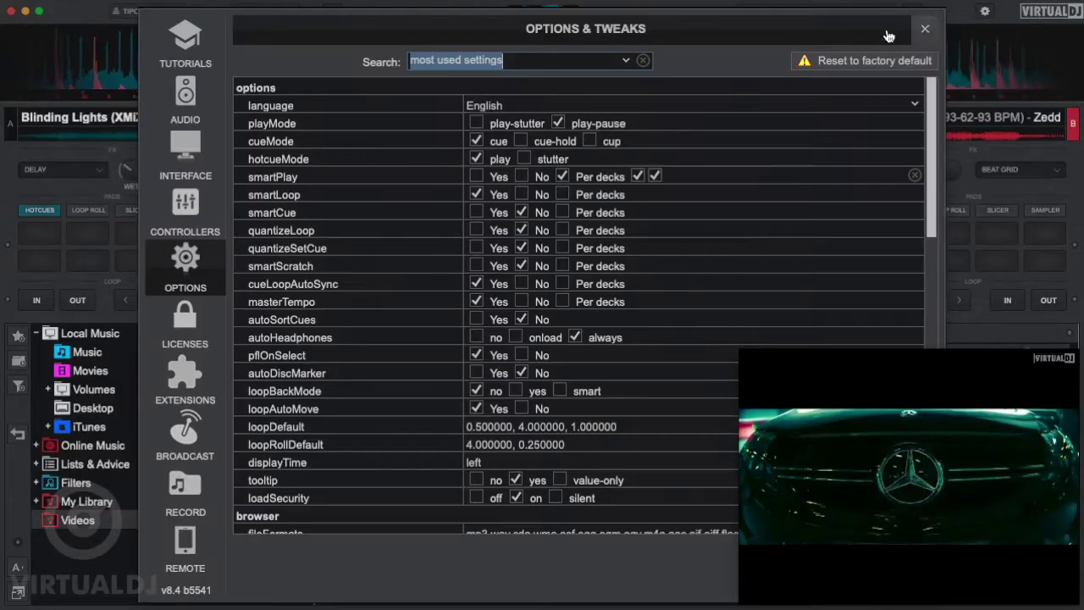
{"action": "left_click", "coordinate": [643, 61]}
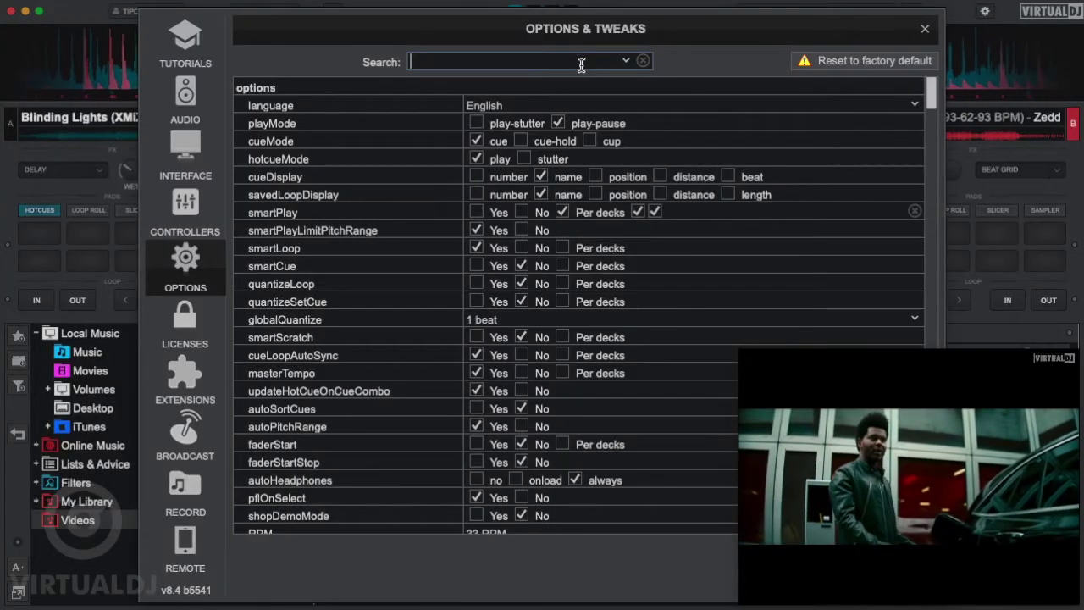
{"action": "type", "text": "rando"}
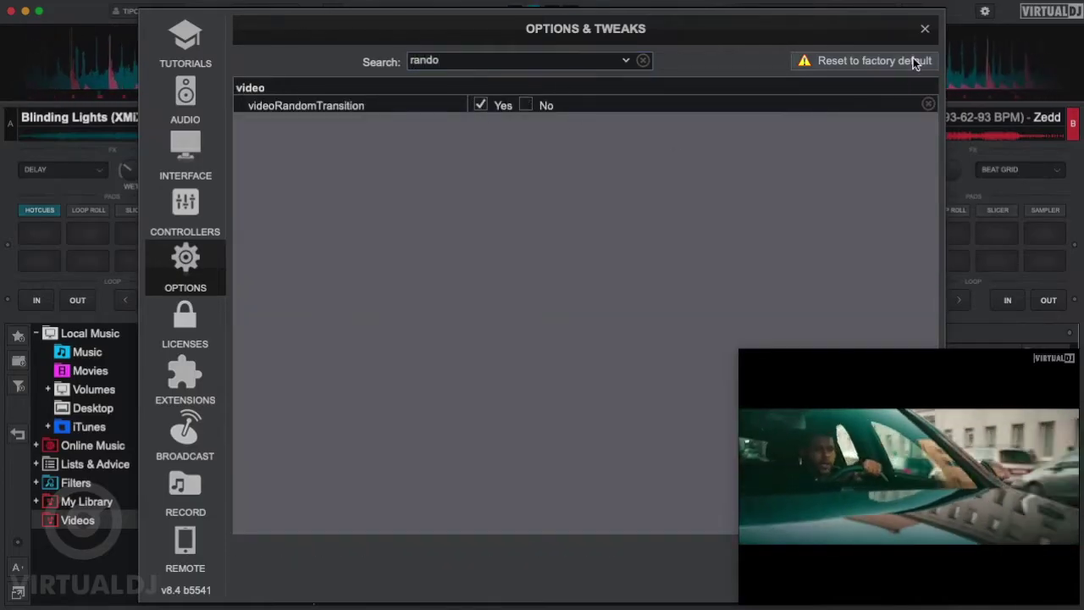
{"action": "left_click", "coordinate": [924, 30]}
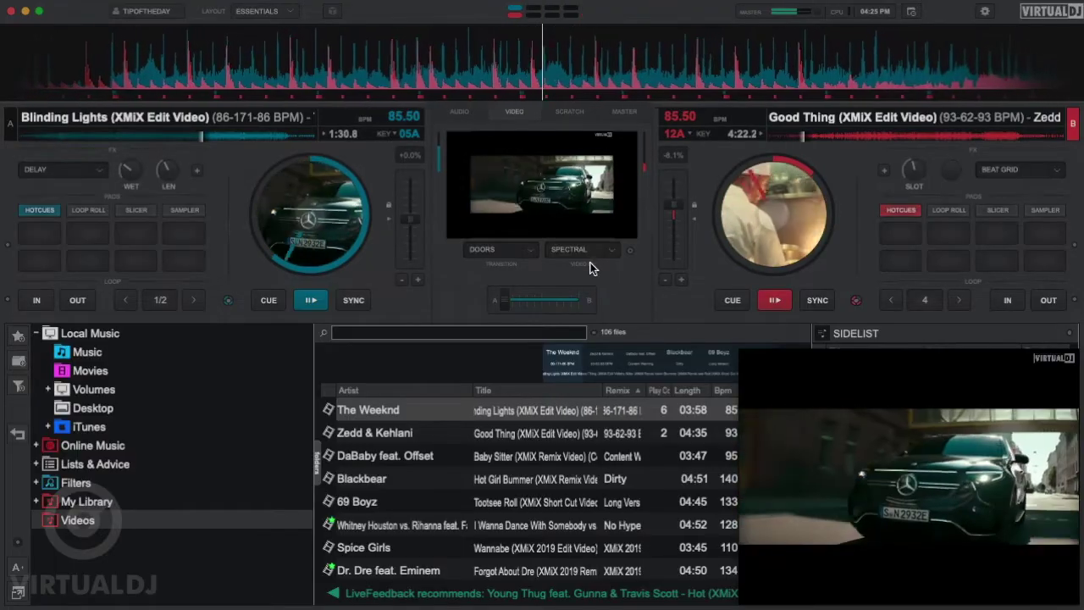
Toggle Spectral, change the master video effect to Negative and toggle it, then reopen the effect list
{"action": "left_click", "coordinate": [569, 251]}
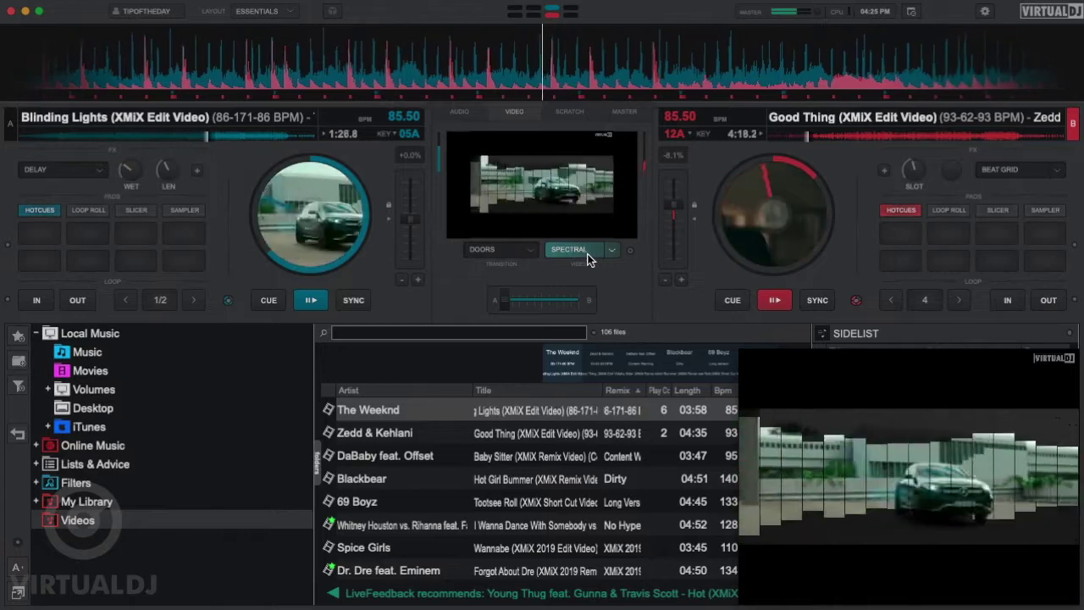
{"action": "left_click", "coordinate": [581, 253]}
{"action": "left_click", "coordinate": [611, 250]}
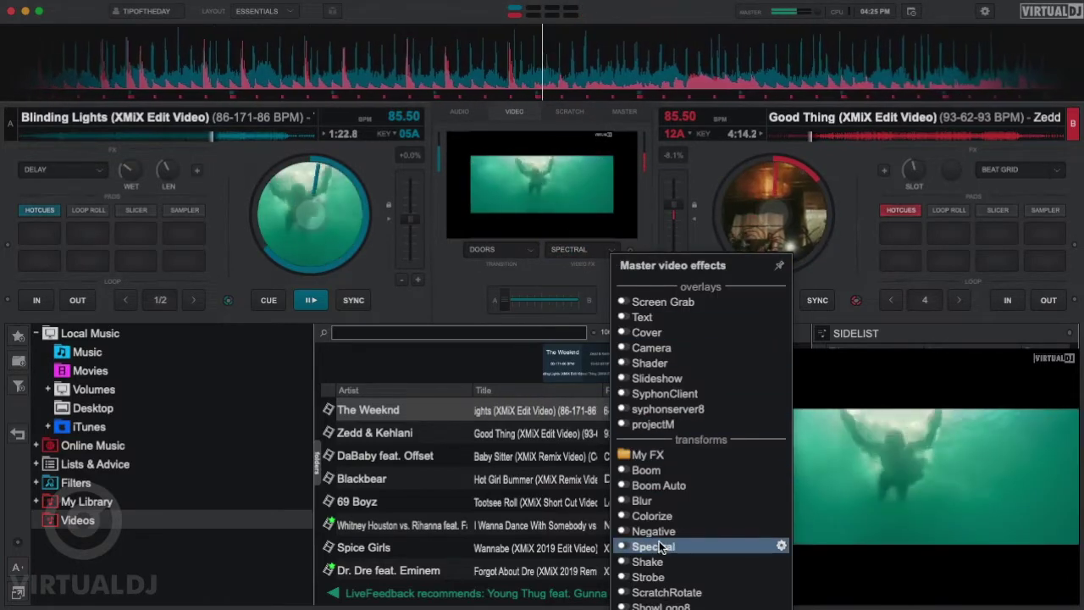
{"action": "left_click", "coordinate": [657, 532]}
{"action": "left_click", "coordinate": [569, 249]}
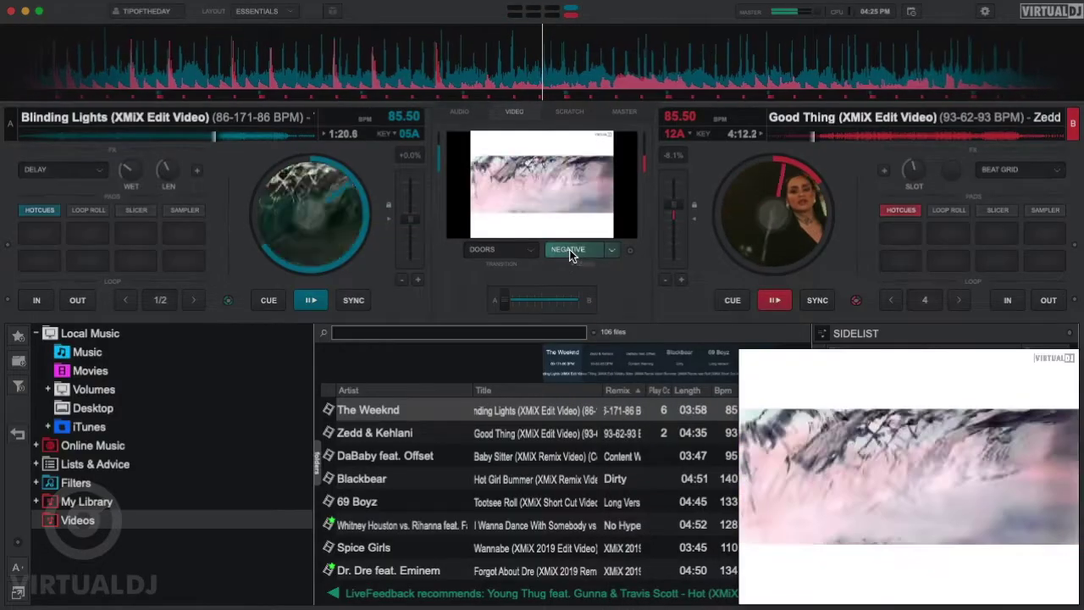
{"action": "left_click", "coordinate": [574, 248]}
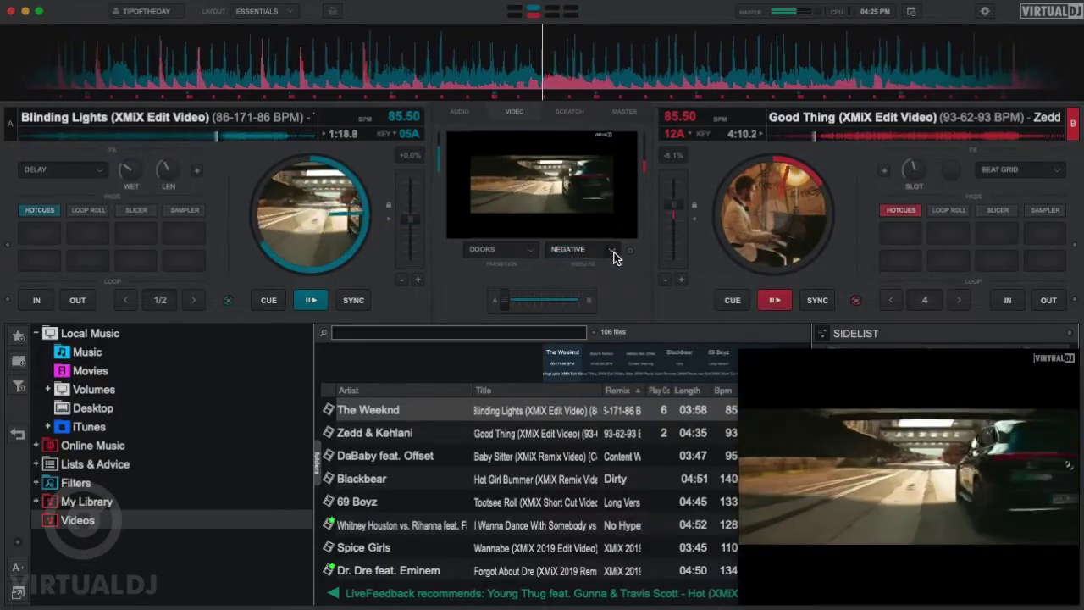
{"action": "left_click", "coordinate": [613, 252]}
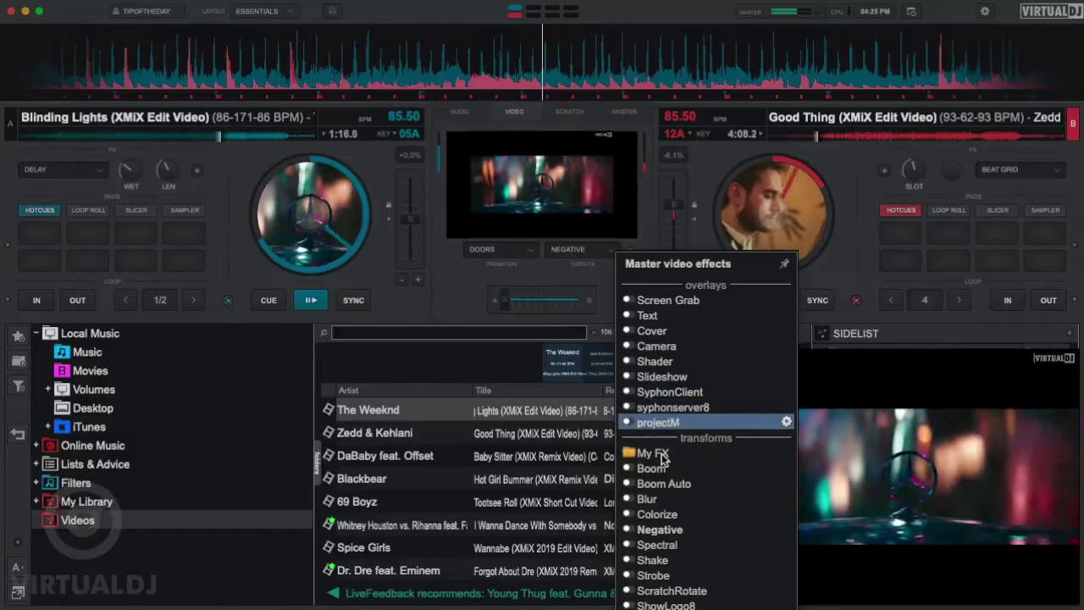
{"action": "left_click", "coordinate": [669, 575]}
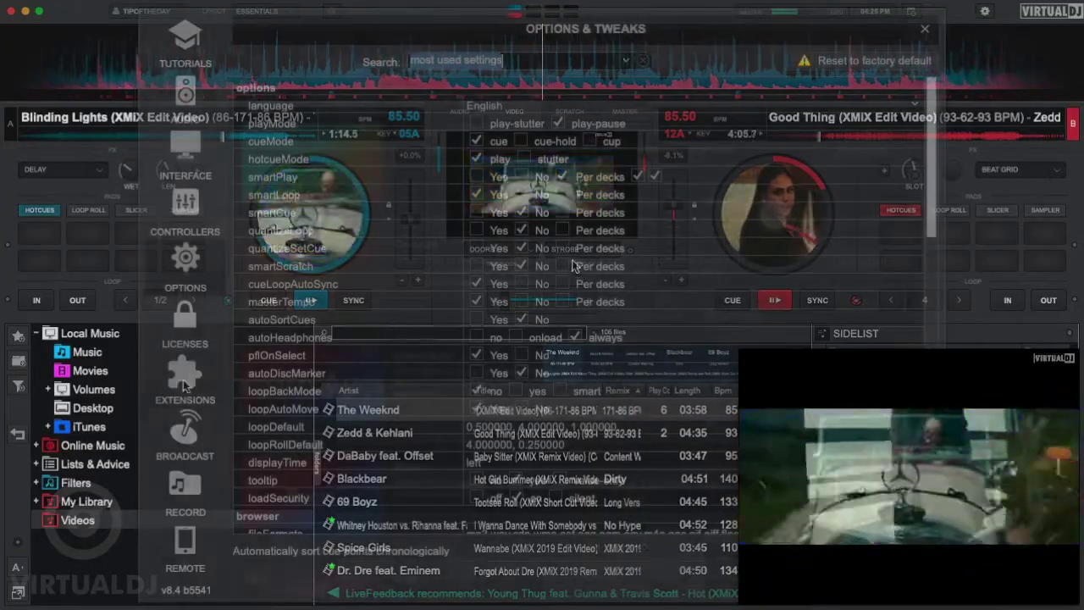
{"action": "left_click", "coordinate": [183, 379]}
{"action": "left_click", "coordinate": [348, 68]}
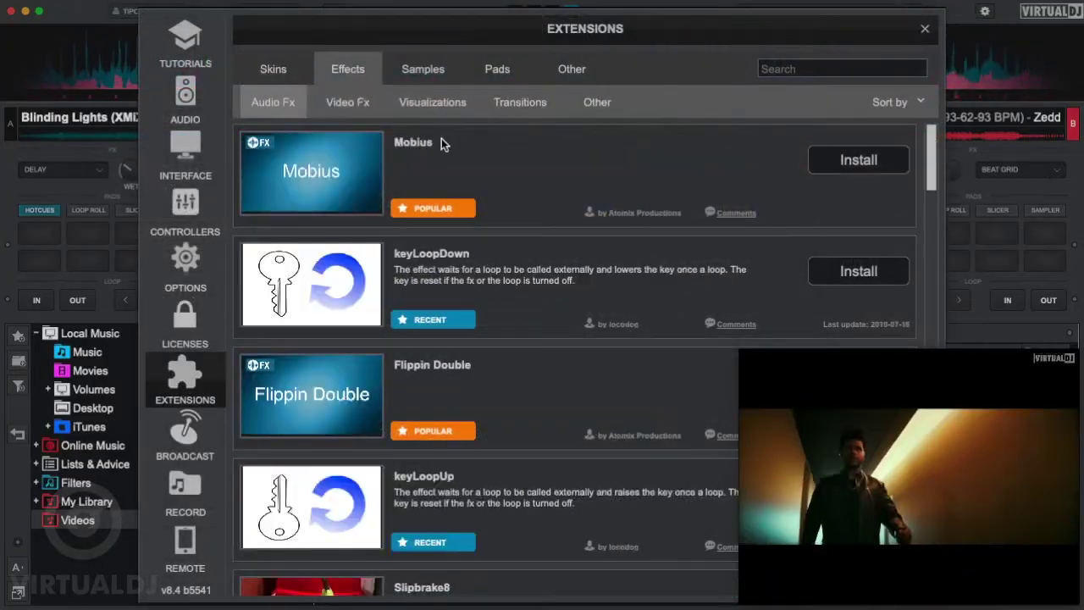
{"action": "left_click", "coordinate": [347, 101]}
{"action": "scroll", "coordinate": [495, 215], "scroll_direction": "down", "scroll_amount": 5}
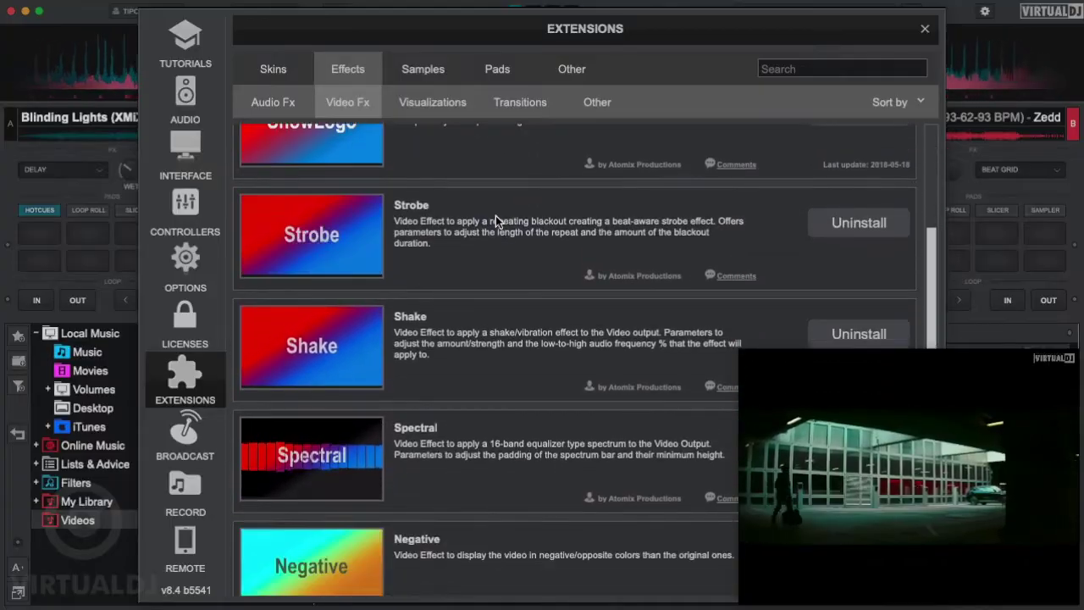
{"action": "scroll", "coordinate": [496, 215], "scroll_direction": "down", "scroll_amount": 4}
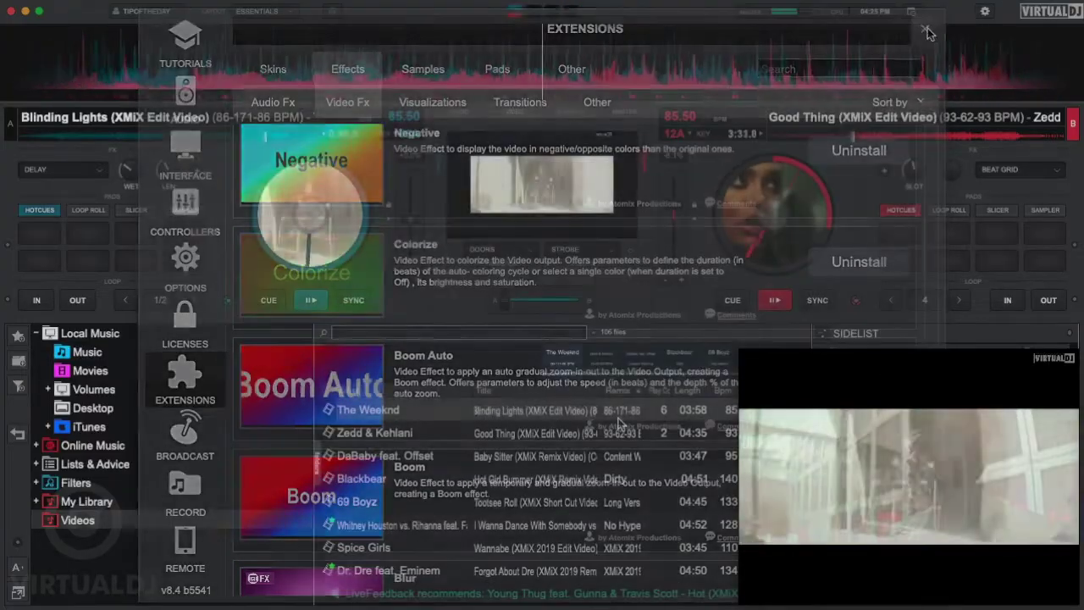